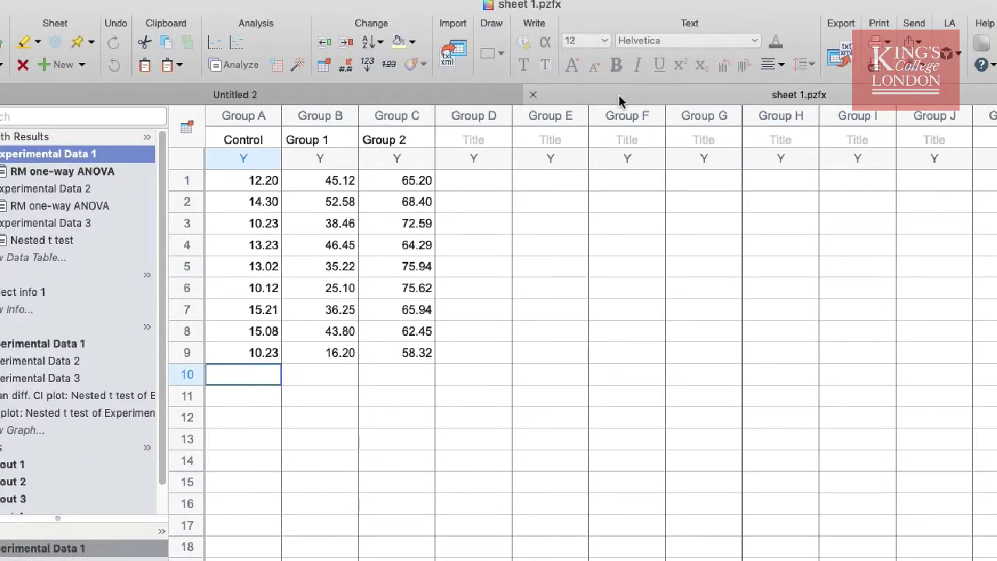
Switch to the empty Untitled 2 project and close it, returning to sheet 1.pzfx
click(619, 94)
click(436, 93)
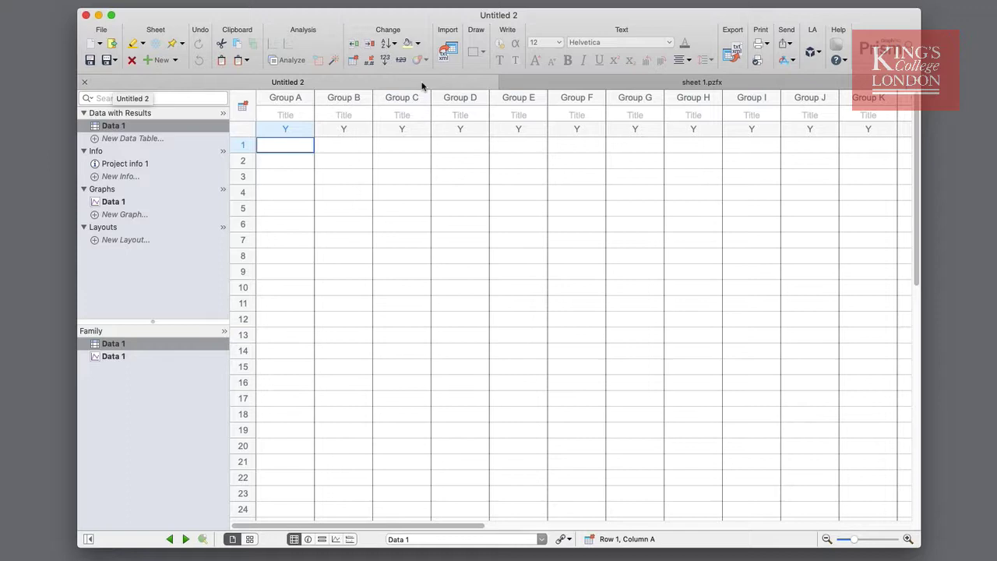
click(85, 83)
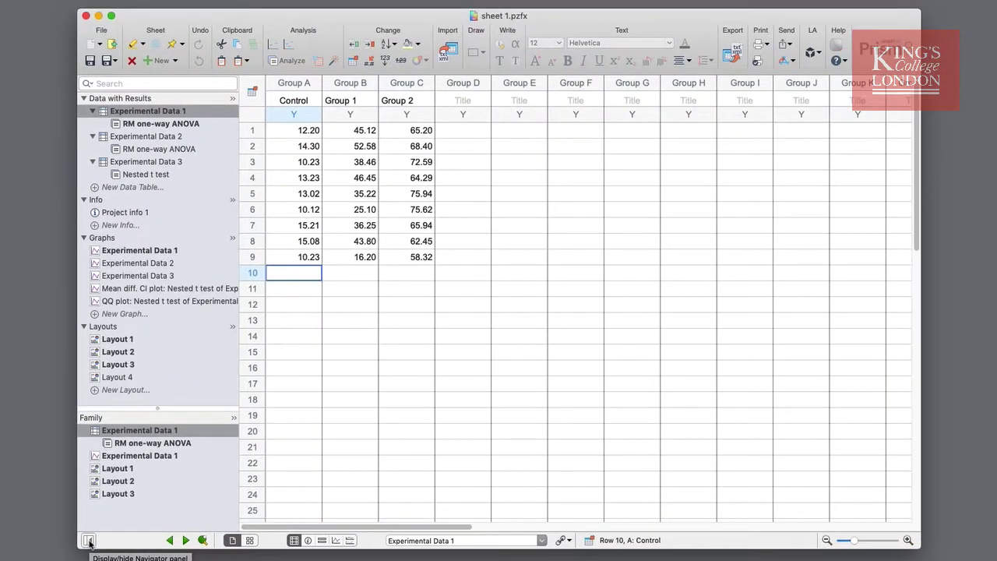
Hide the navigator to enlarge the Experimental Data 1 sheet, then show it again
click(89, 541)
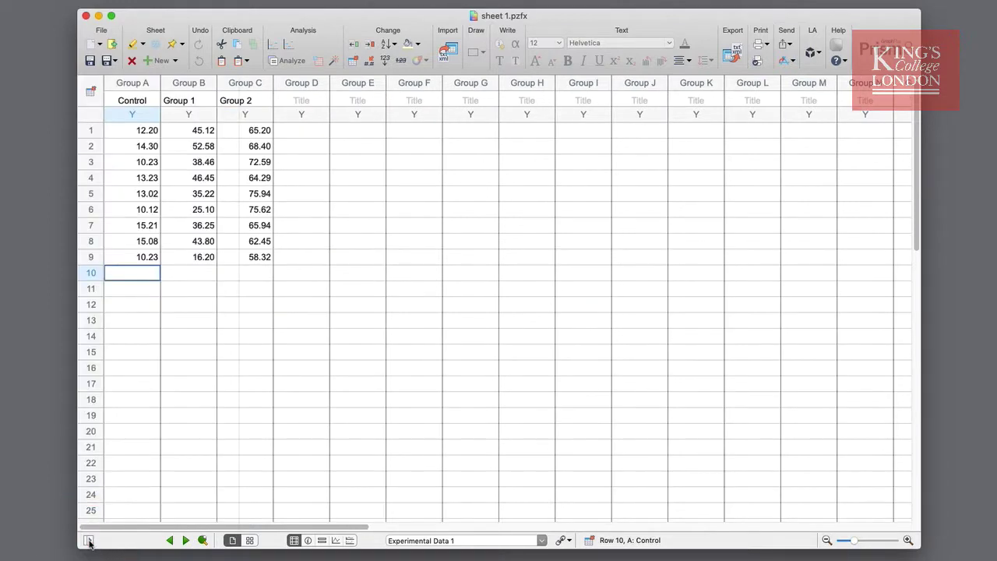
click(89, 541)
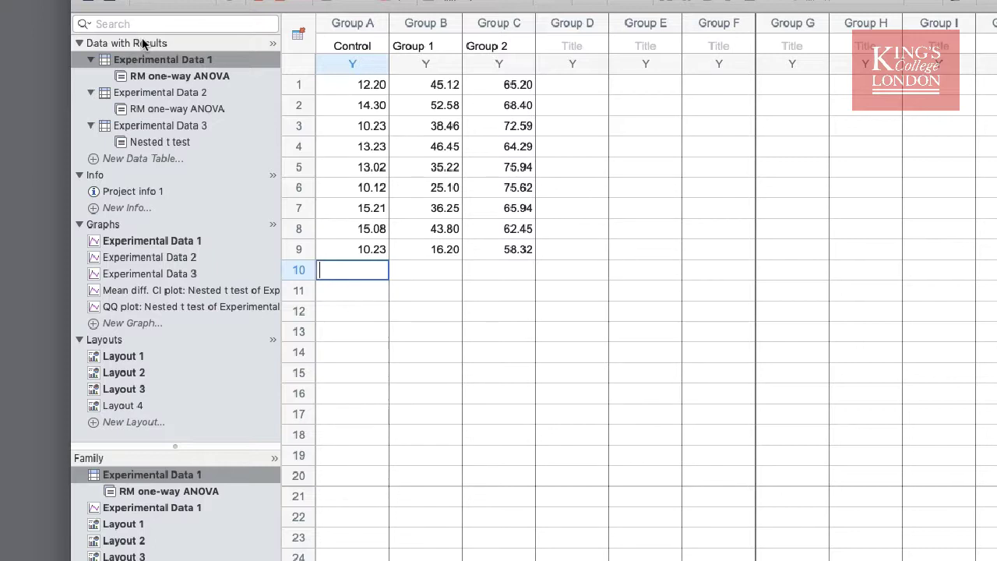
Browse the RM one-way ANOVA results and the Multiple comparisons results for Experimental Data 1
mouse_move(193, 60)
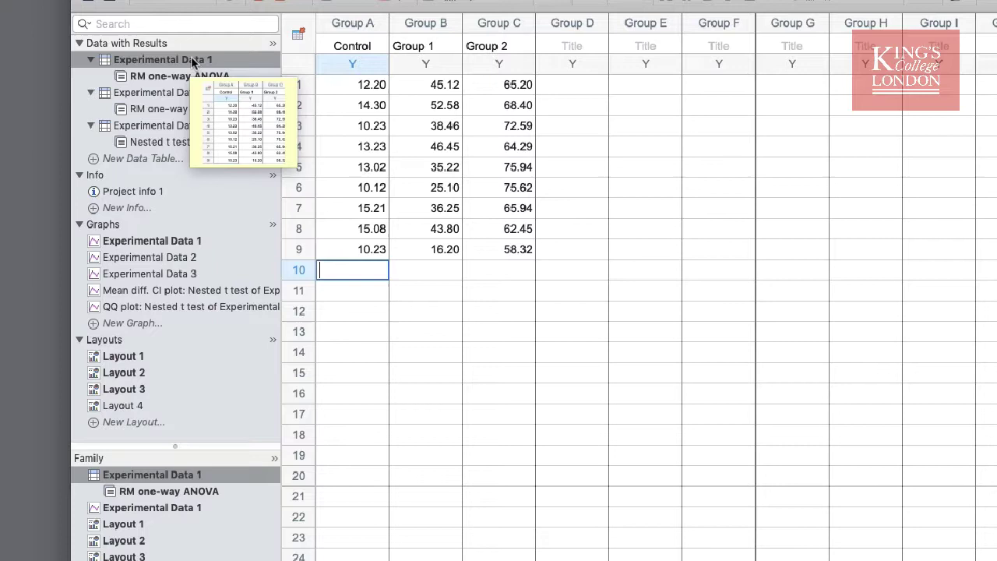
click(194, 76)
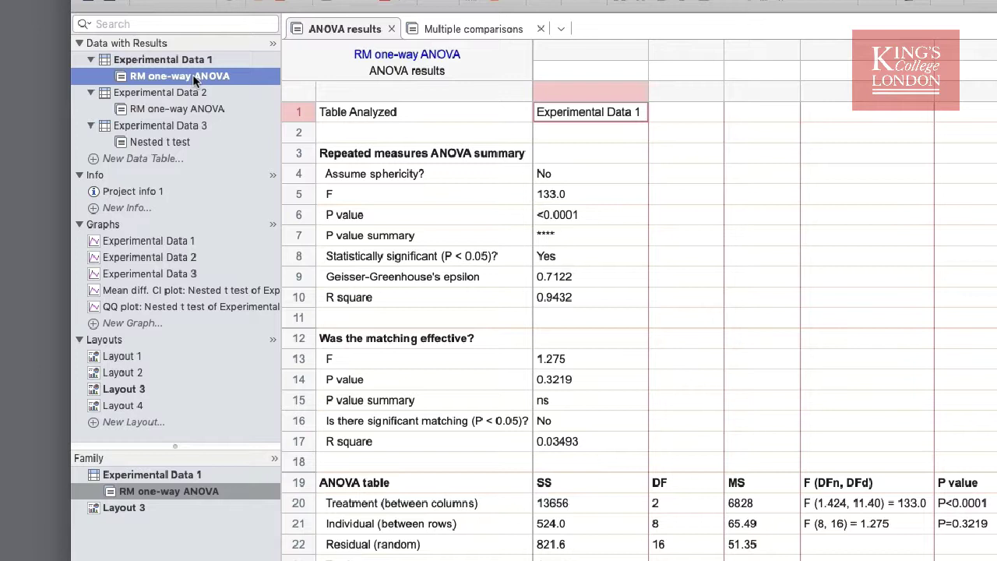
click(192, 59)
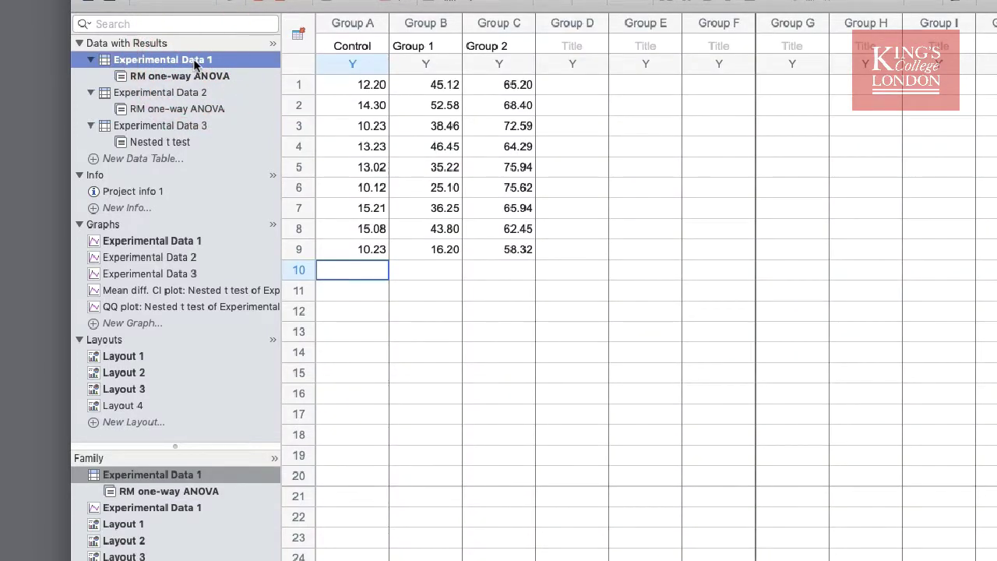
click(199, 78)
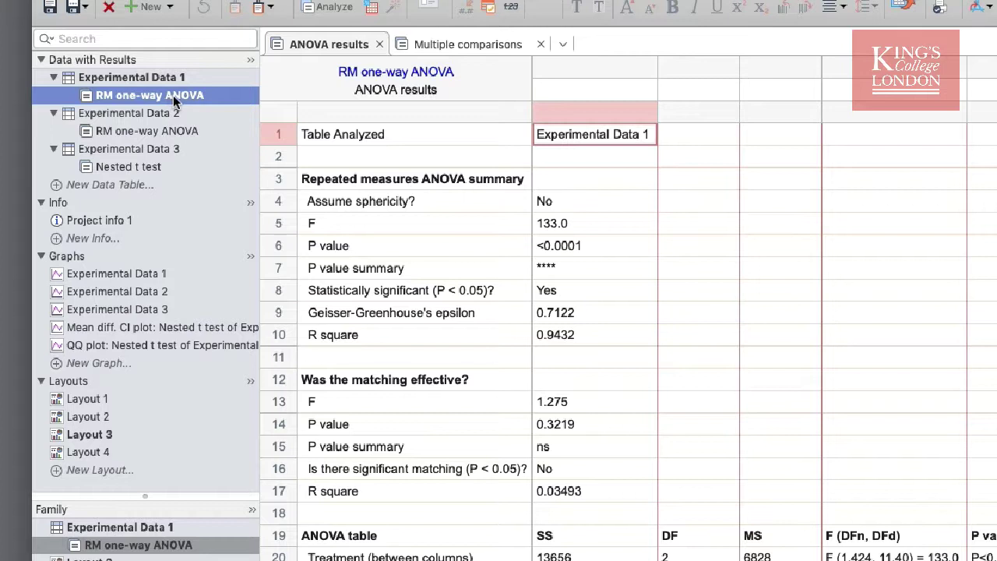
click(433, 45)
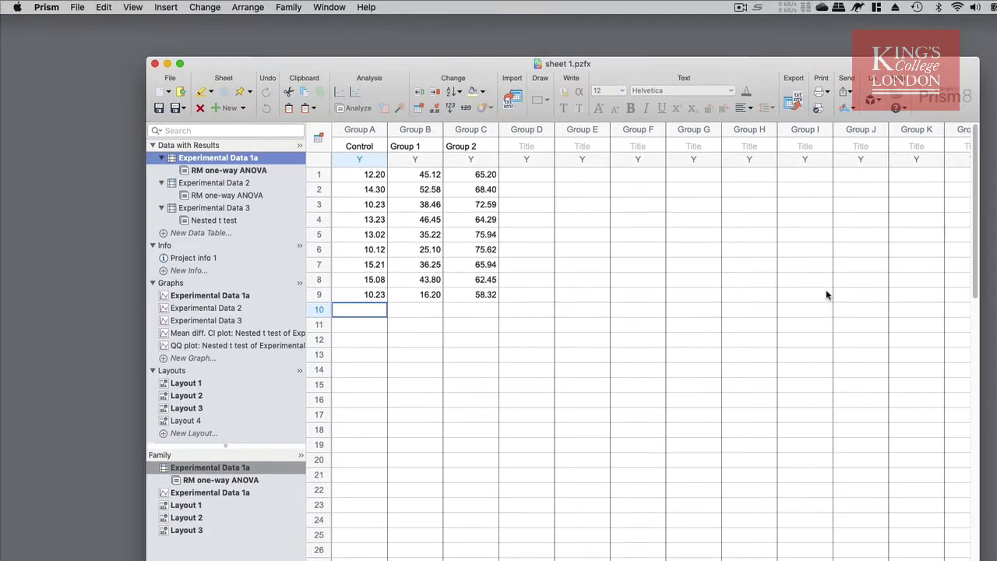
Toggle the 'Show a combined Data+Results folder' preference in the View tab and confirm
click(57, 9)
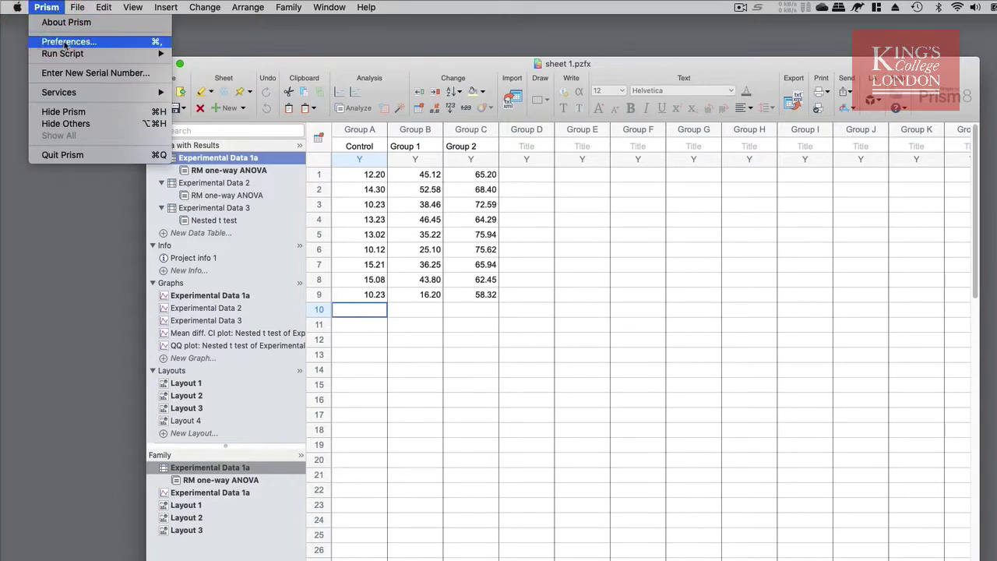
click(64, 42)
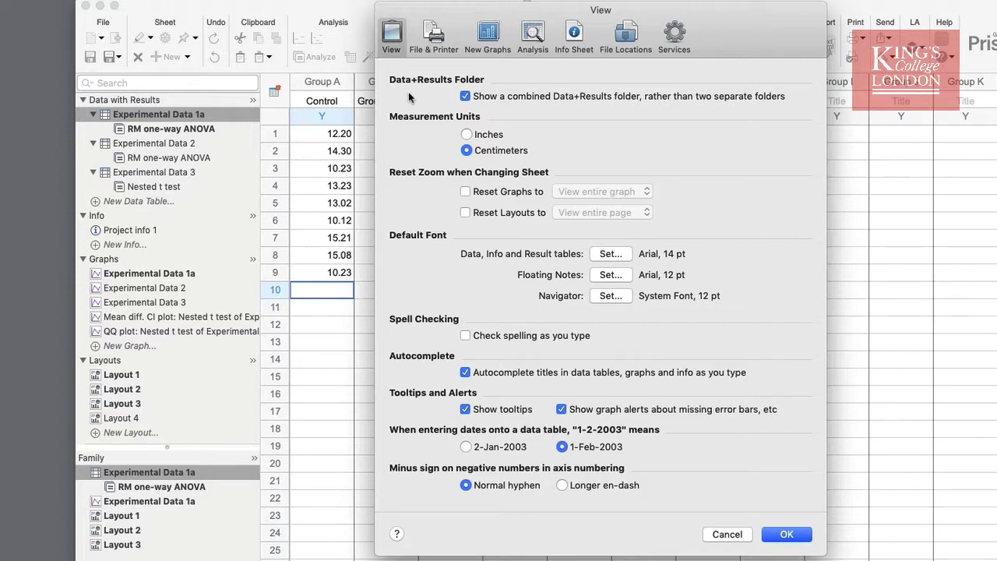
click(465, 96)
click(809, 540)
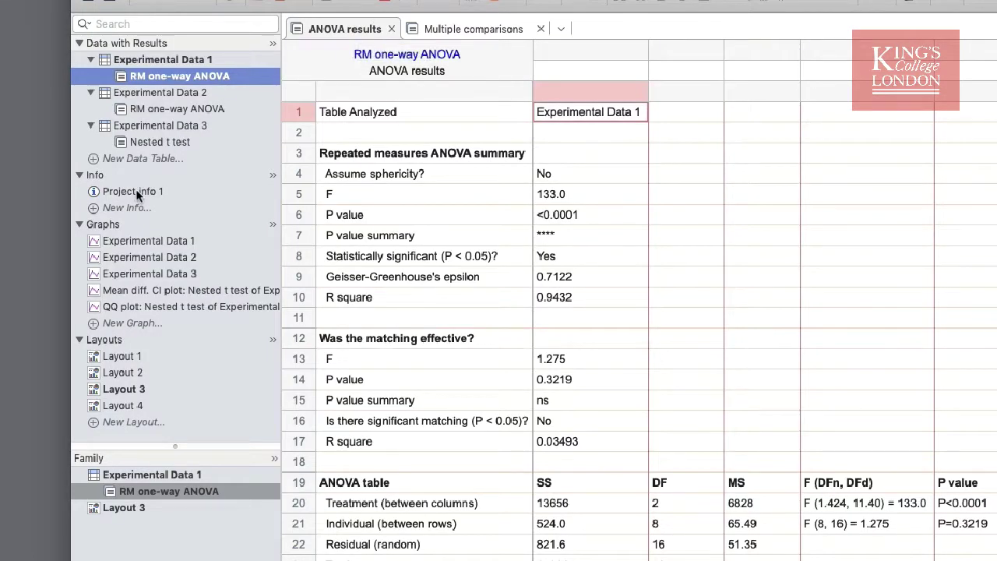
Look over the Project info 1 sheet, then show the Experimental Data 1 graph
click(137, 193)
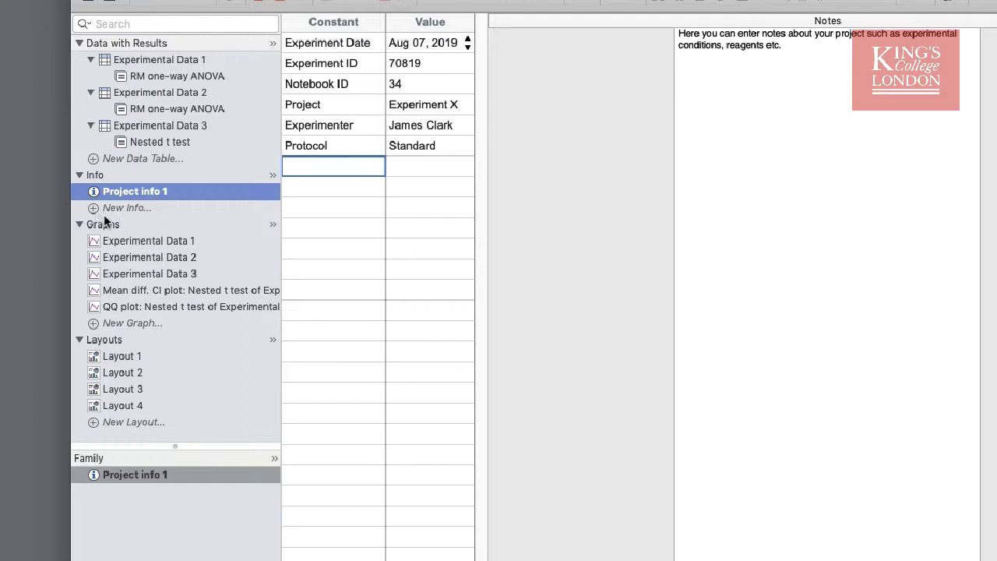
mouse_move(123, 251)
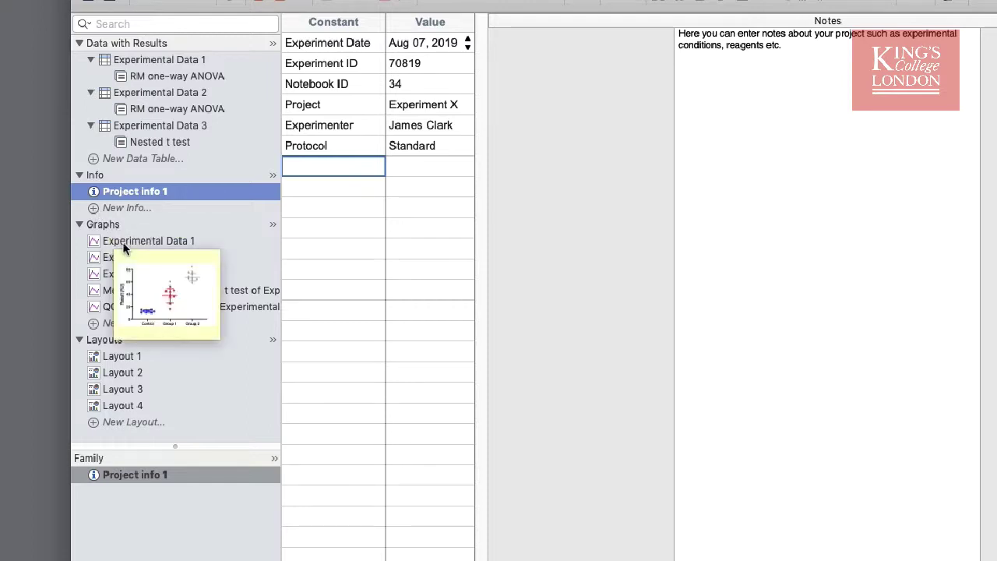
click(191, 240)
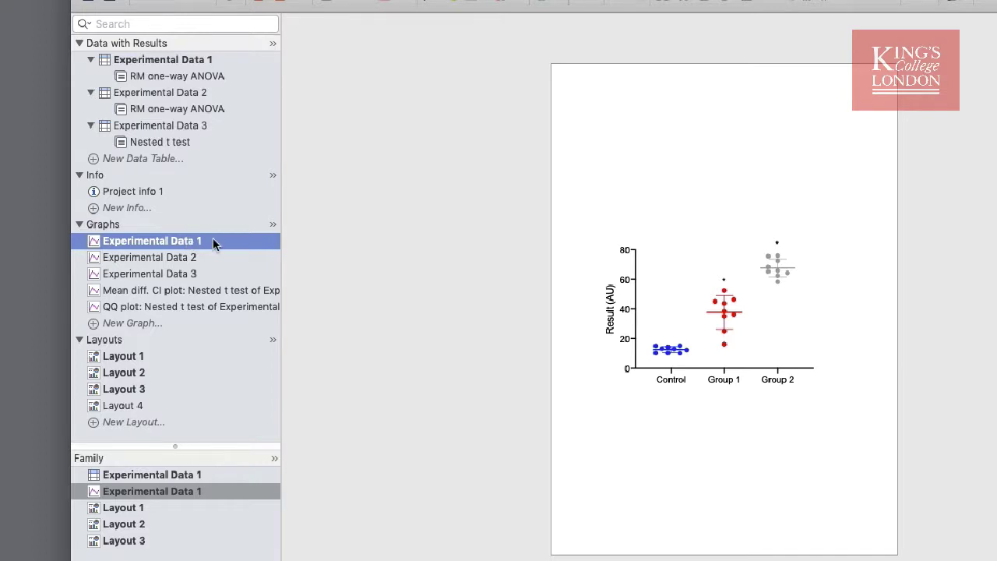
Preview the Experimental Data 2 and 3 graphs, then return to the Experimental Data 1 scatter graph
click(200, 258)
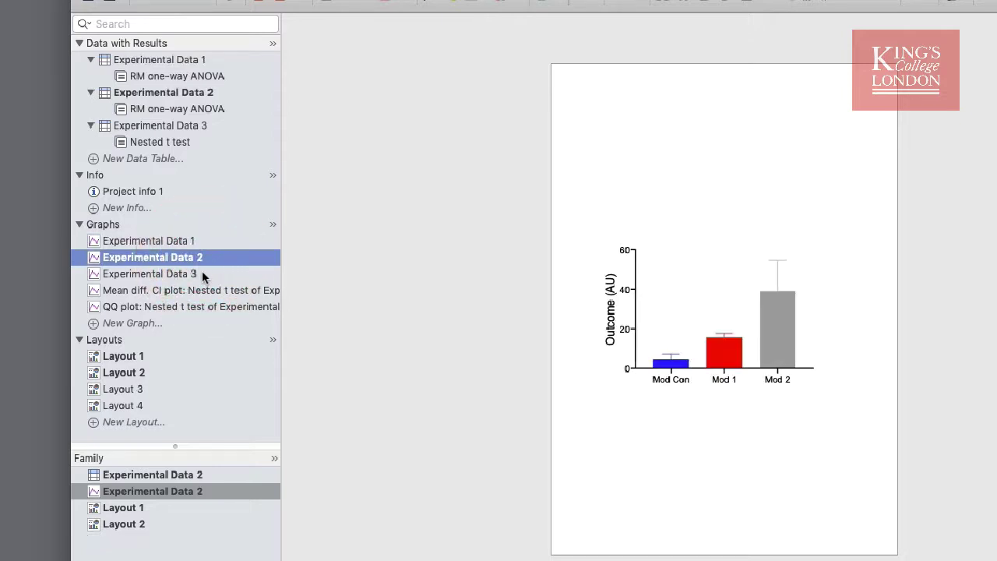
click(202, 273)
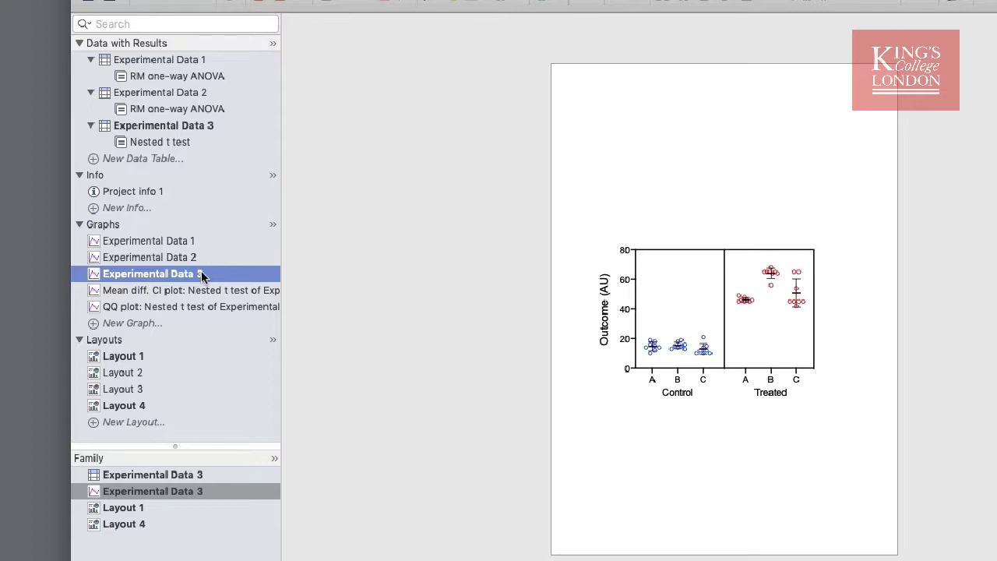
mouse_move(189, 130)
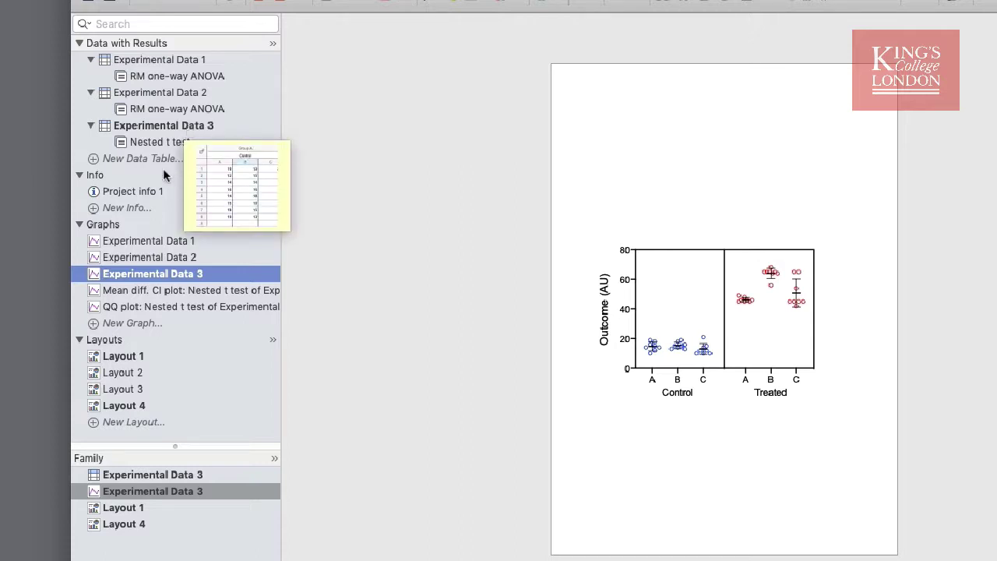
click(150, 242)
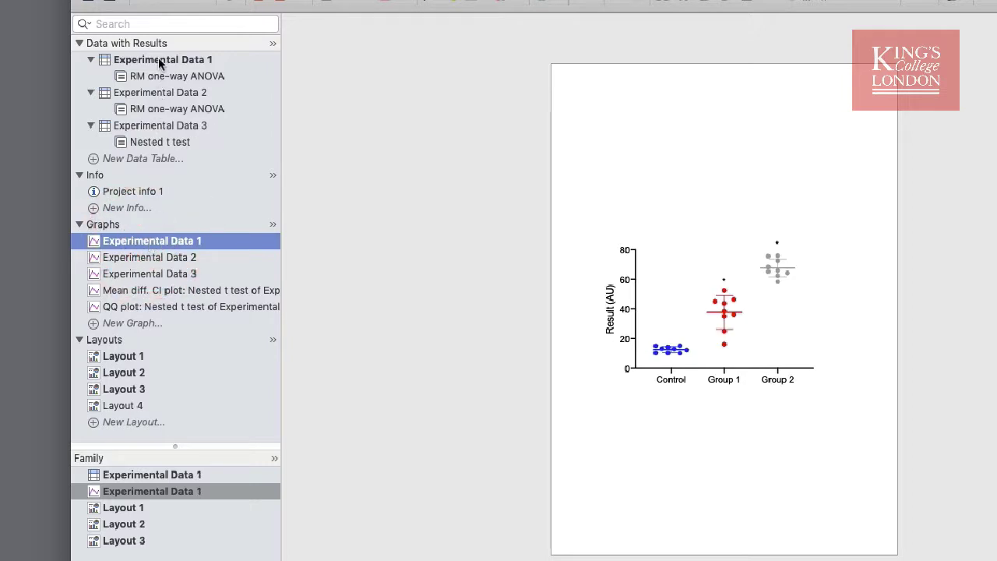
mouse_move(158, 63)
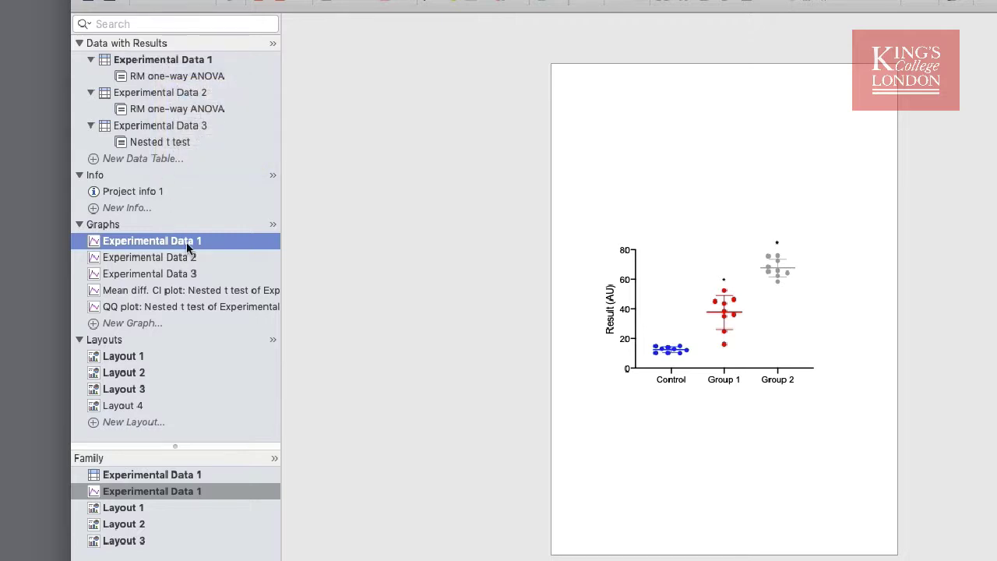
mouse_move(174, 294)
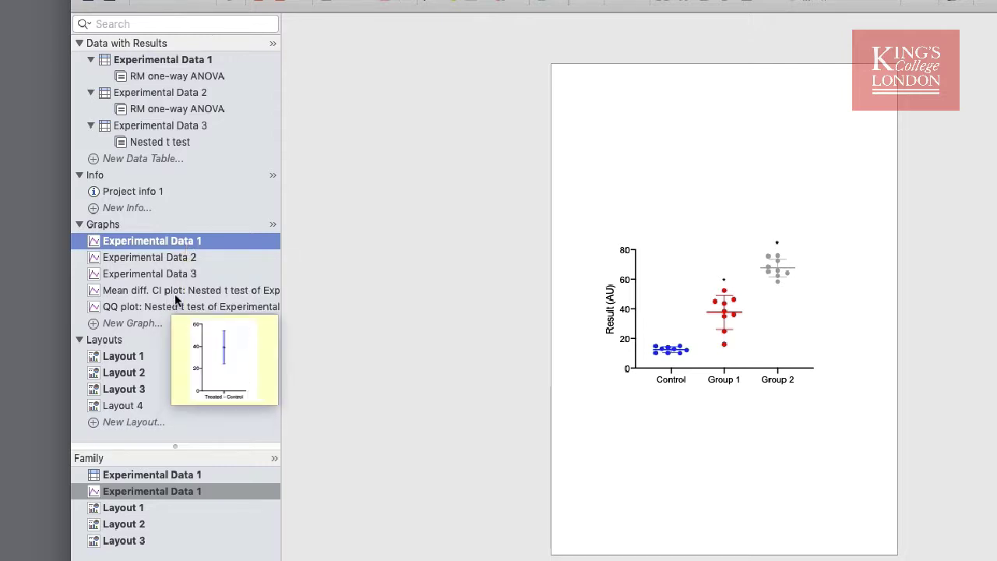
Page through Layouts 1, 2, 3 and 4, then return to Layout 2
click(134, 356)
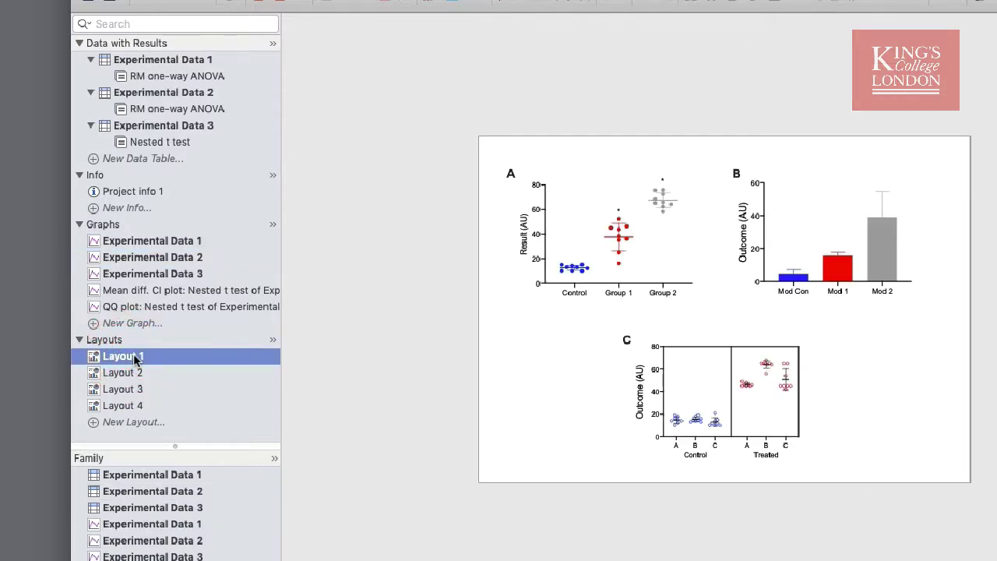
click(137, 372)
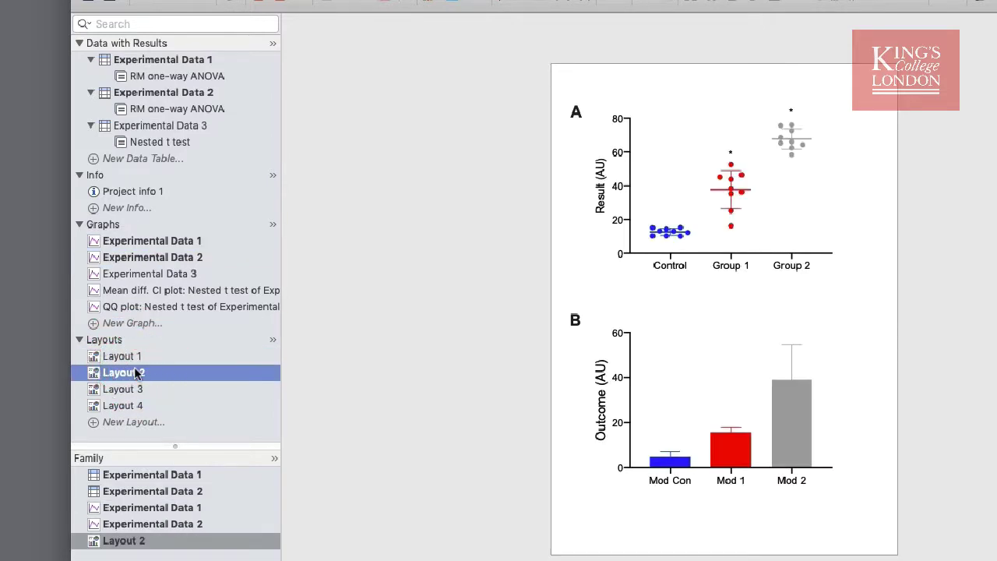
click(131, 389)
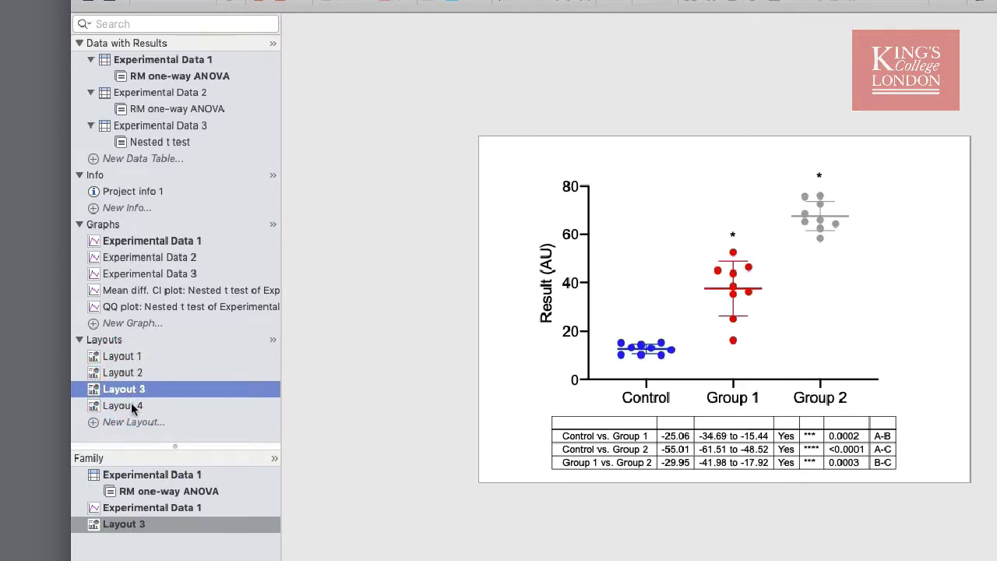
click(130, 406)
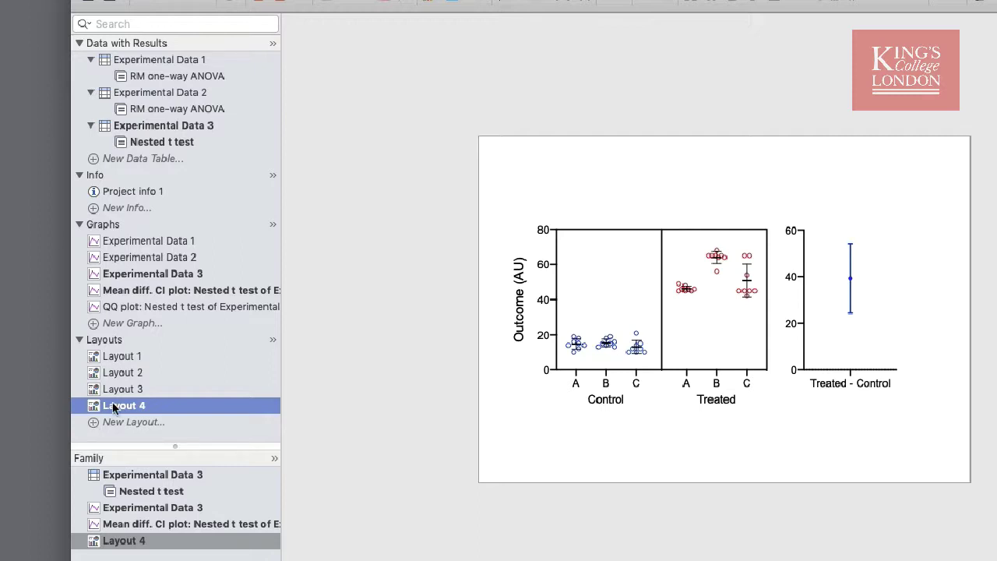
click(117, 370)
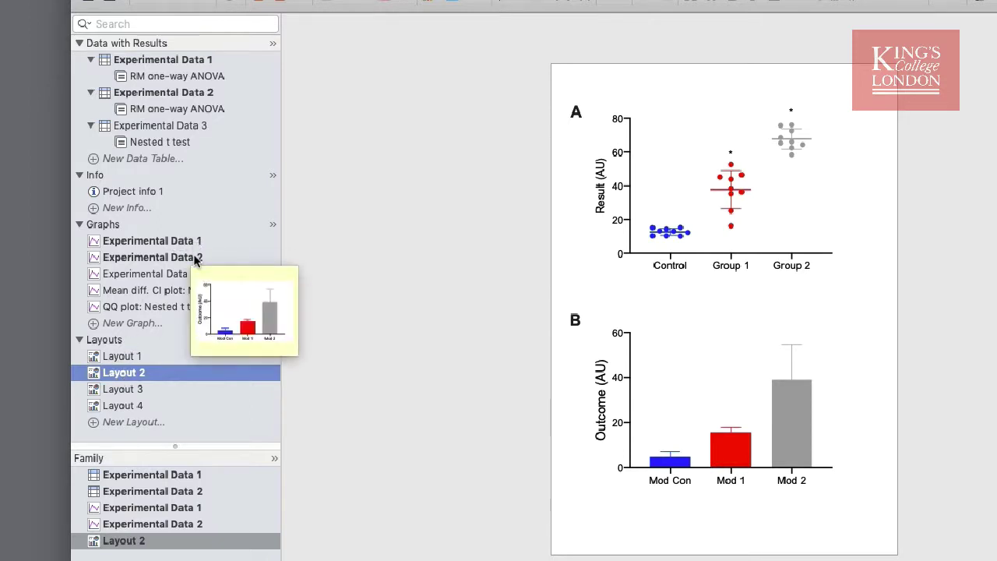
mouse_move(224, 99)
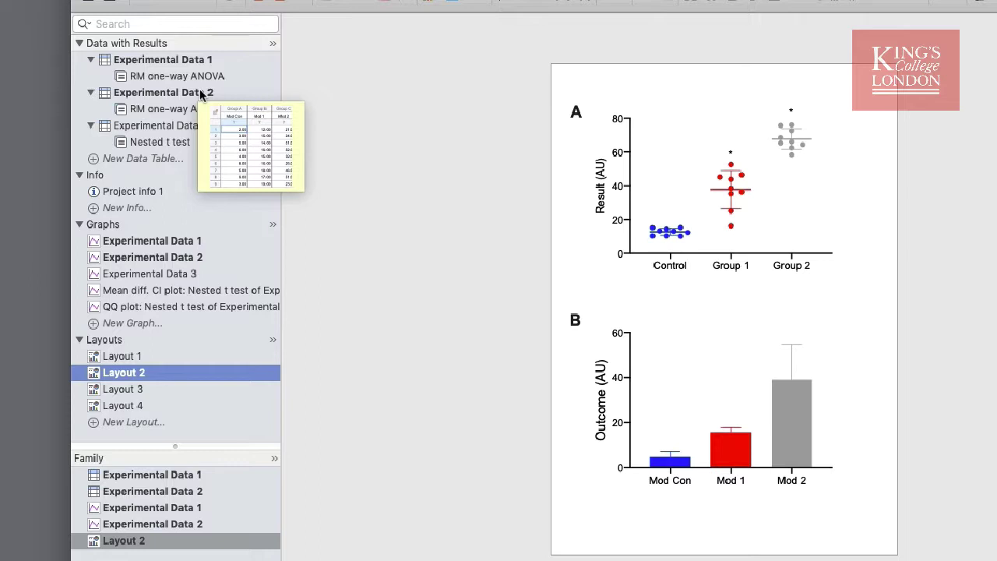
Append 'a' to the Experimental Data 1 table name in the navigator, making it Experimental Data 1a
click(172, 60)
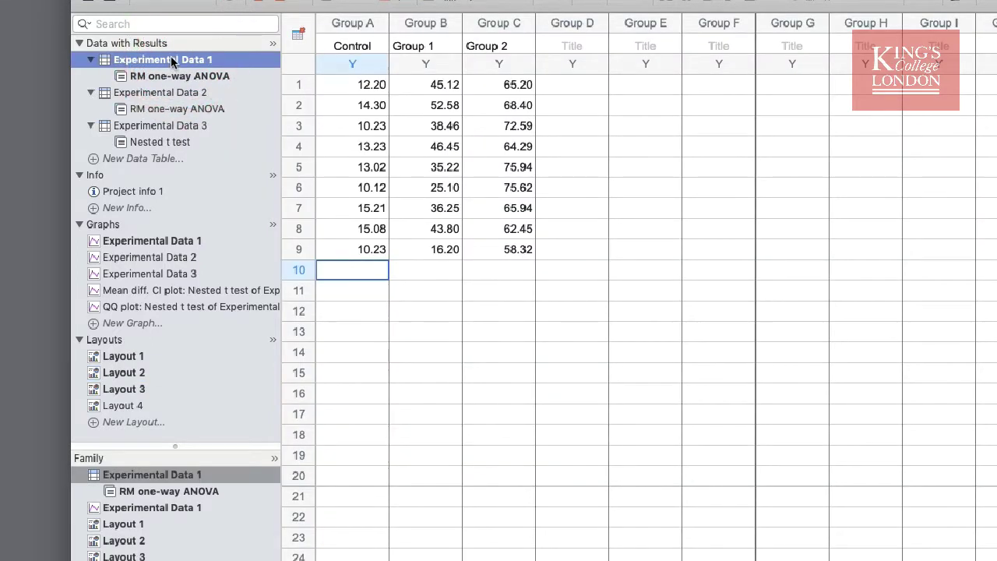
click(172, 60)
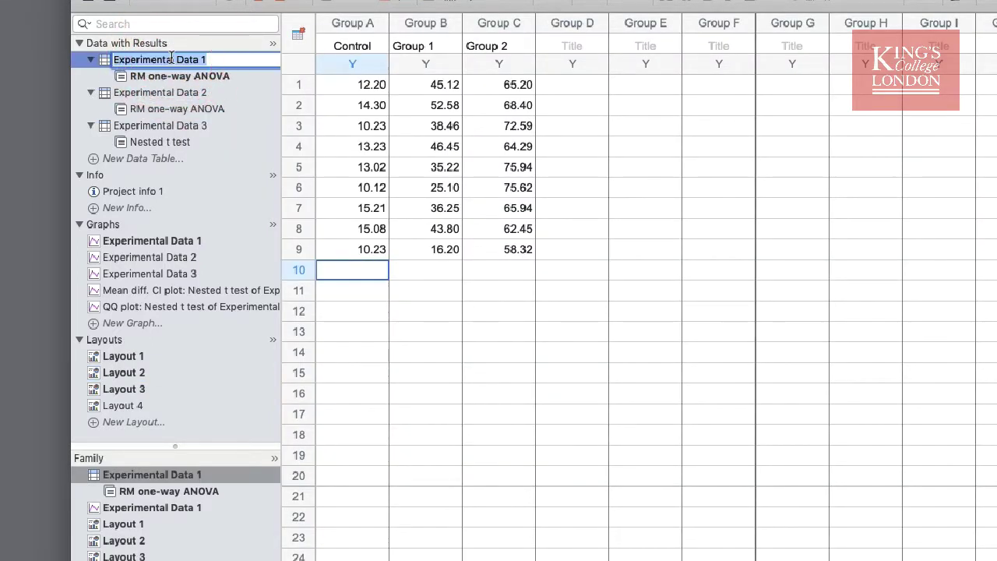
click(217, 59)
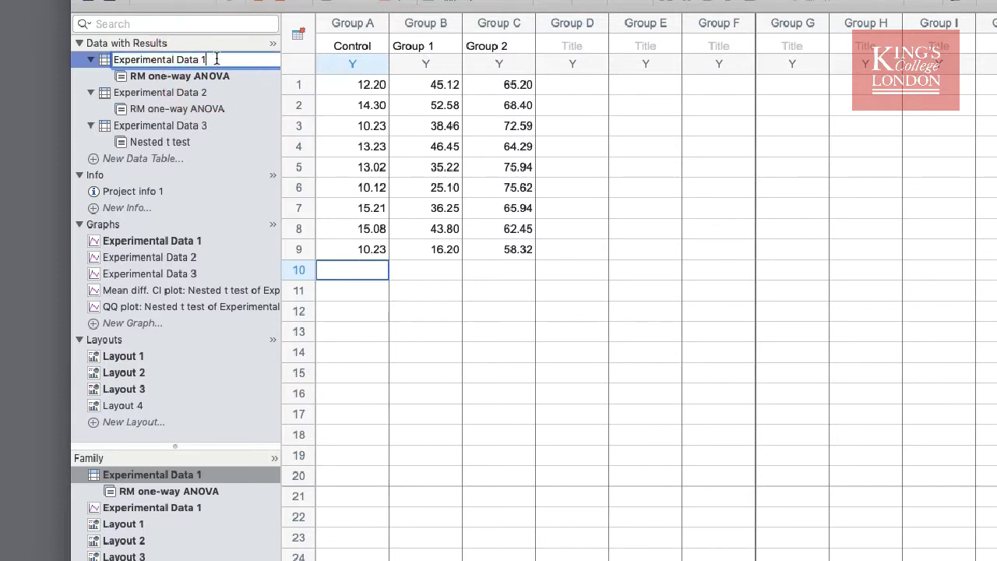
text(a)
key(Return)
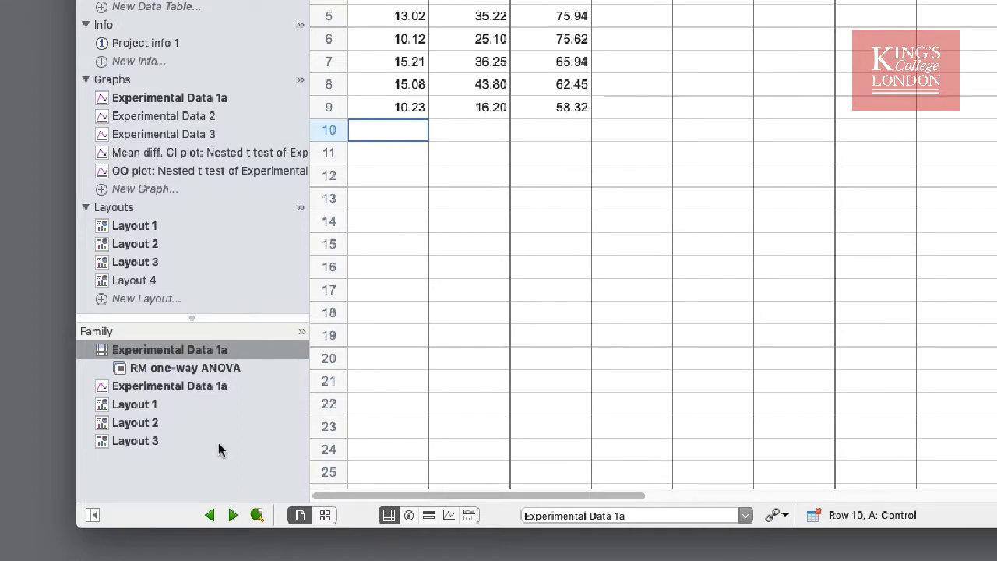
Step through Experimental Data 1a's family (RM one-way ANOVA, graph, Layouts 1–3), then open Experimental Data 3
click(221, 351)
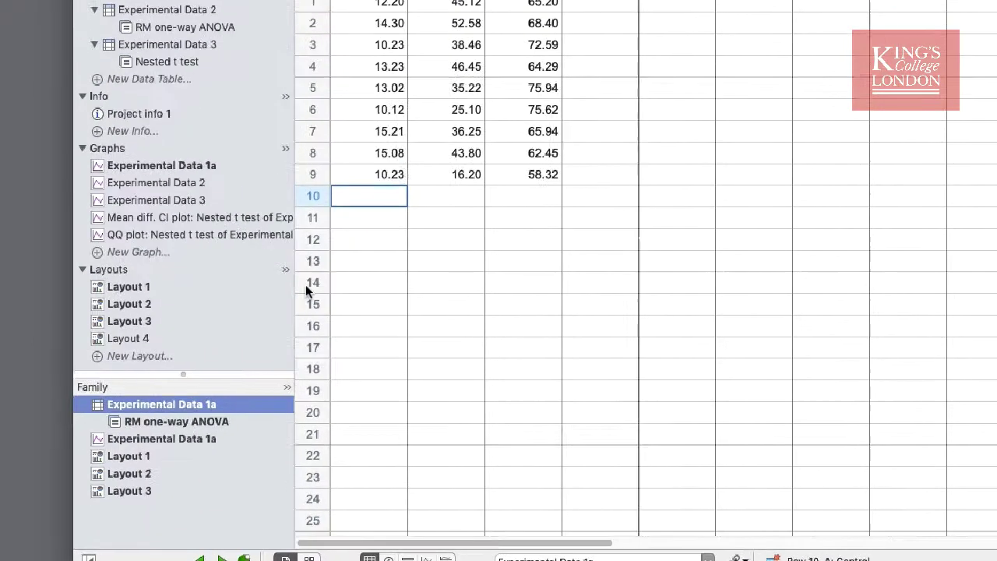
click(225, 368)
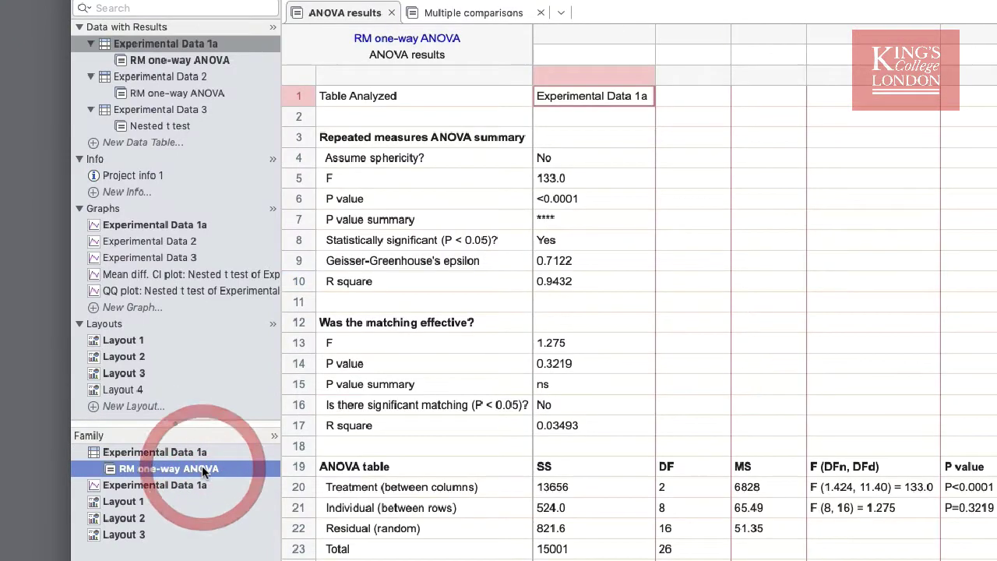
click(199, 483)
click(156, 501)
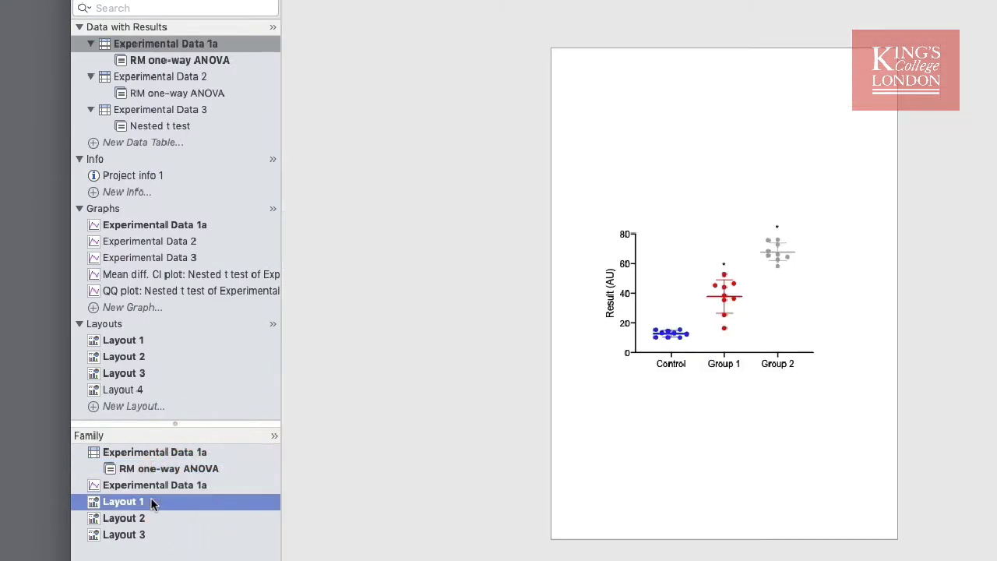
click(152, 518)
click(152, 535)
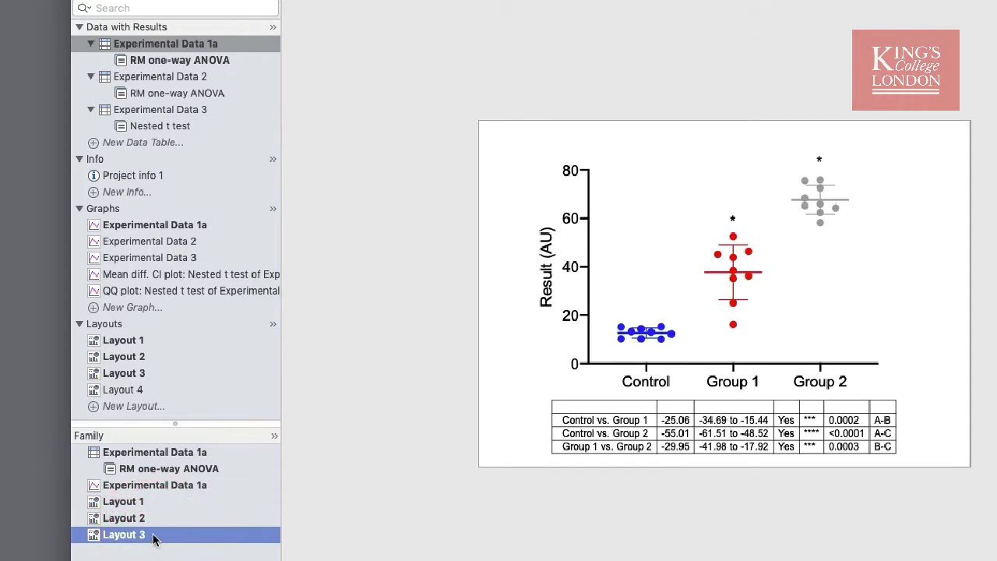
click(165, 109)
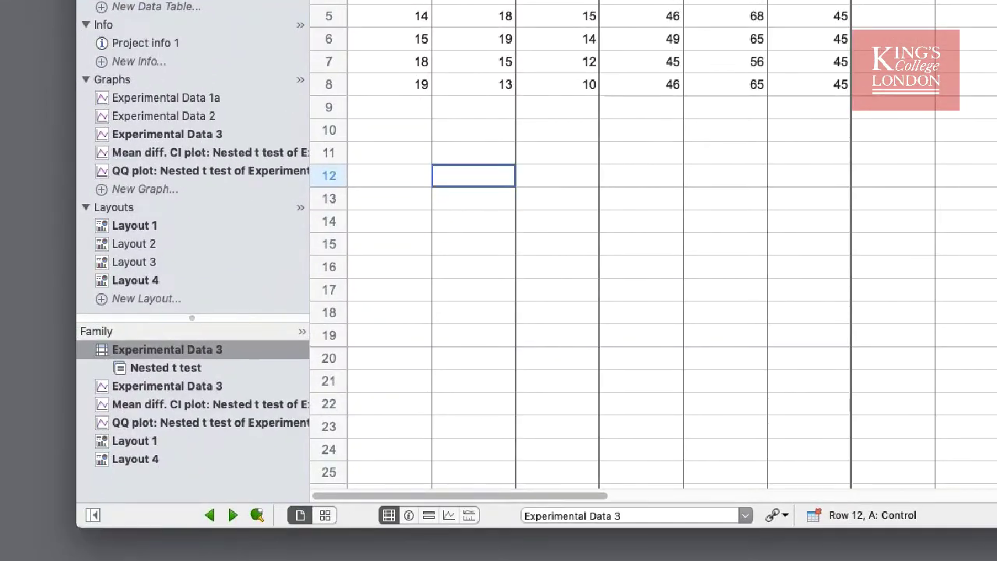
Show the Experimental Data 3 graph, then Layout 1 and Layout 4 that contain it
click(166, 386)
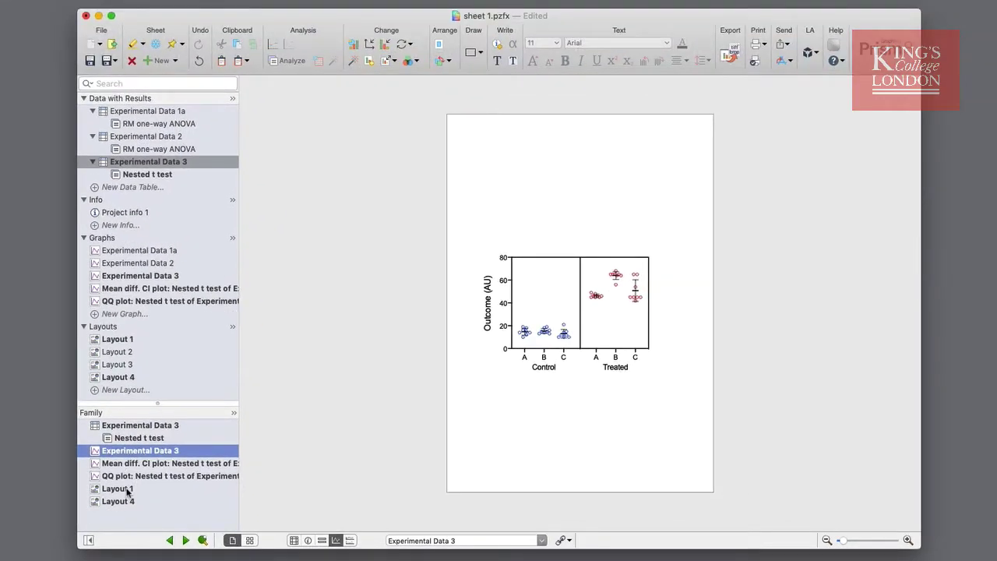
click(128, 483)
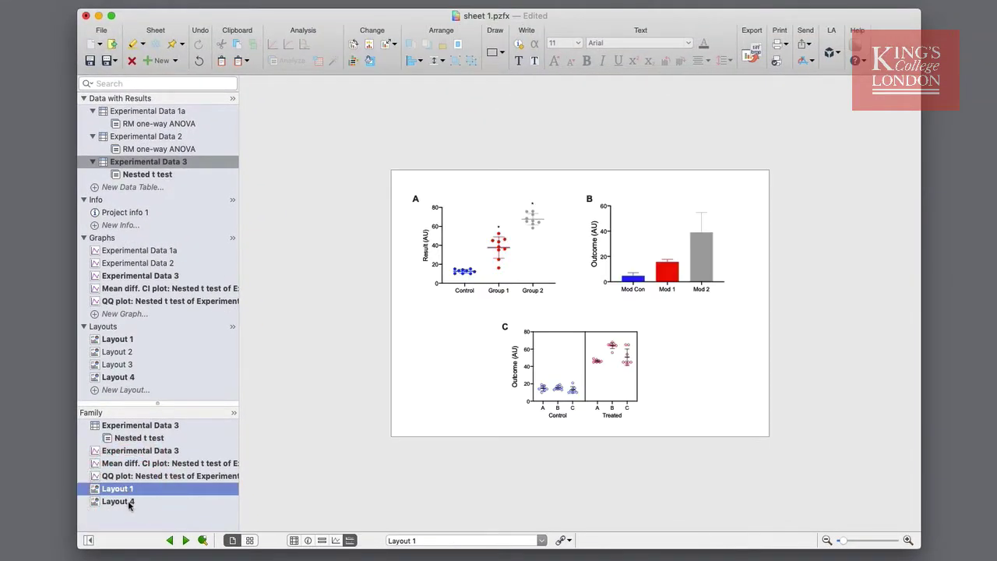
click(131, 497)
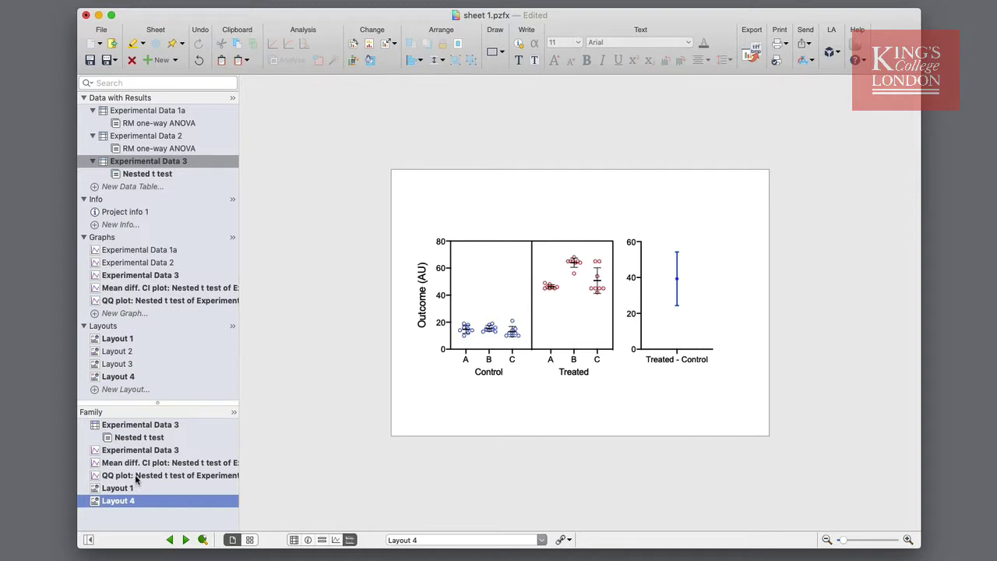
mouse_move(136, 480)
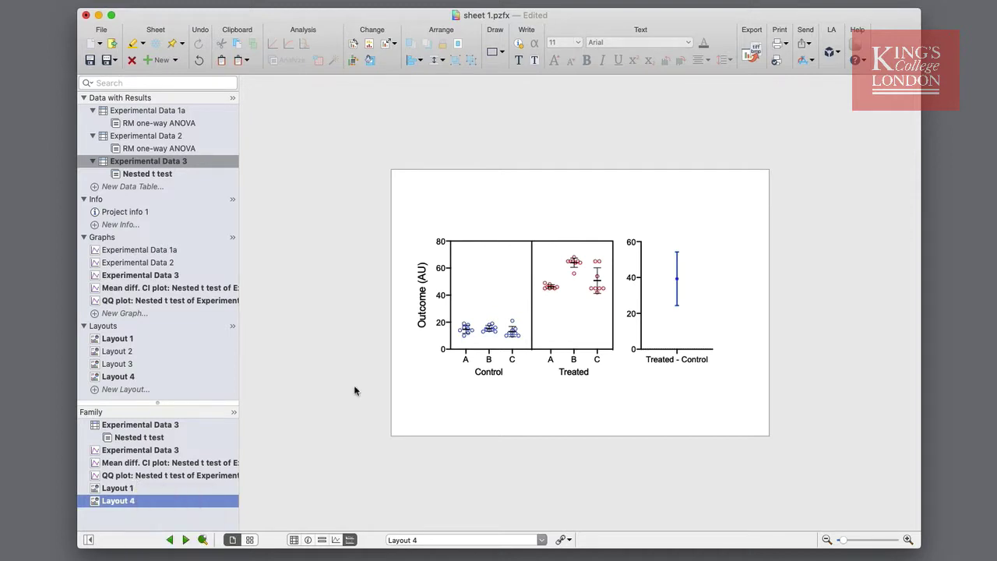